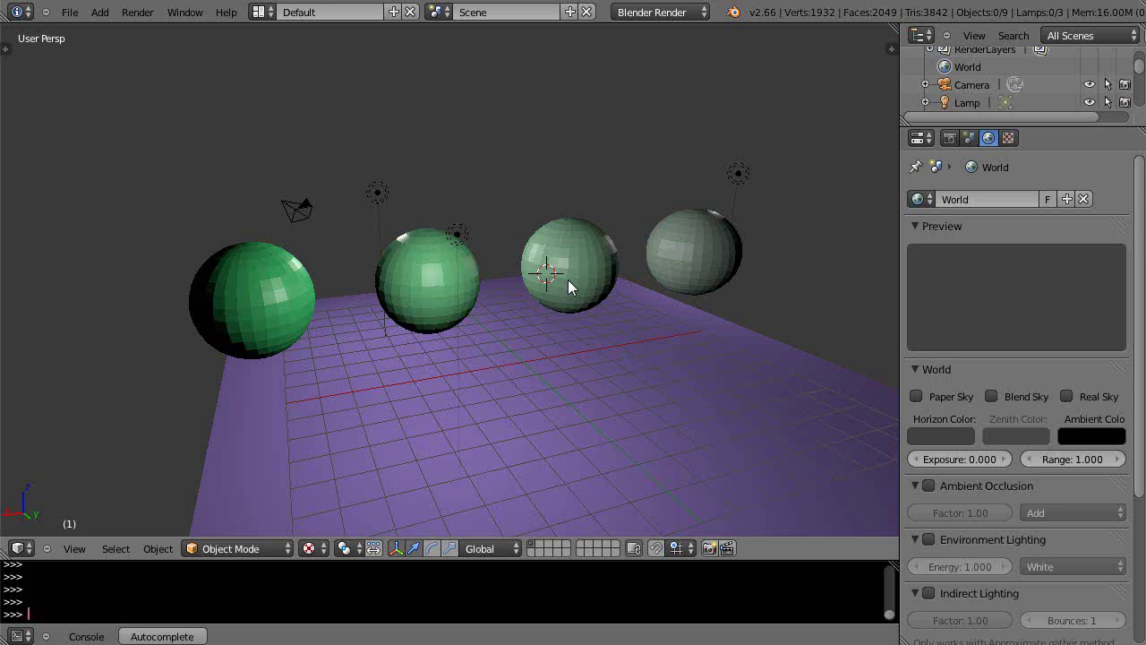
Step: Delete the leftmost and middle spheres
right_click(299, 285)
key("x")
left_click(333, 285)
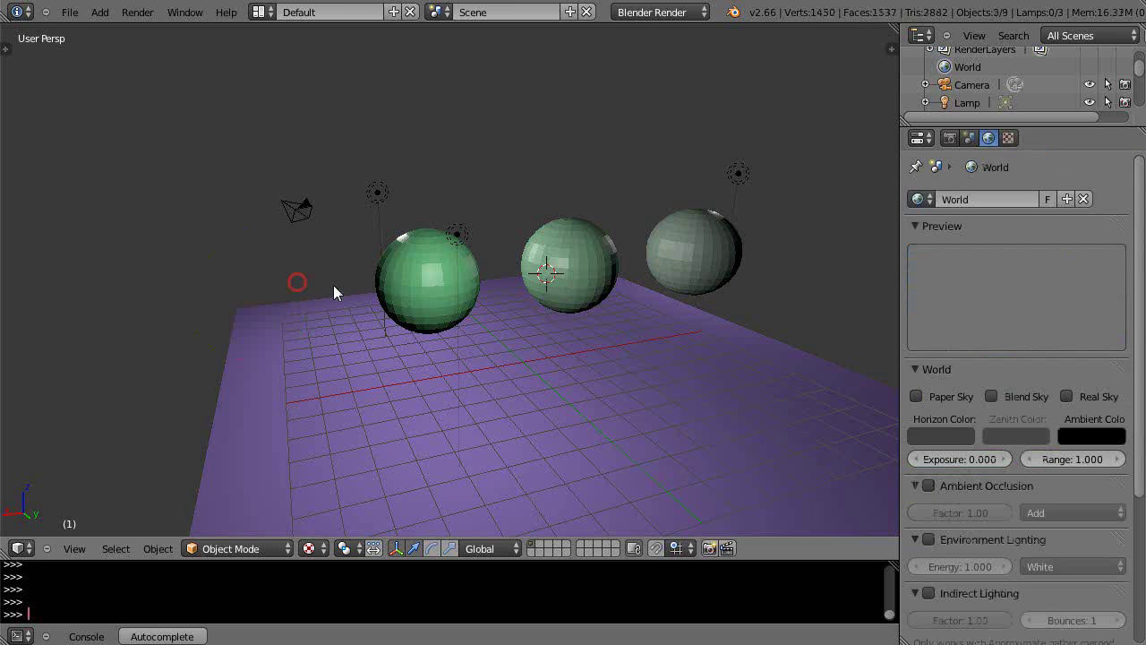
right_click(434, 298)
key("x")
left_click(434, 298)
Step: Delete the grey sphere and select the one remaining sphere
right_click(697, 279)
key("x")
left_click(695, 274)
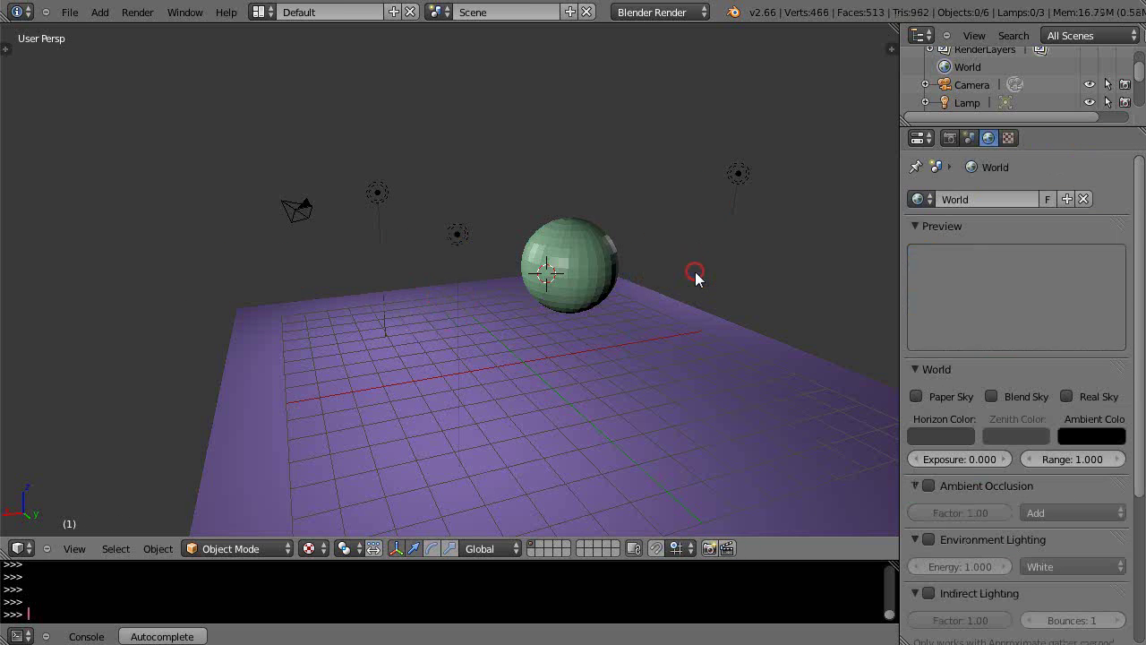
right_click(597, 274)
scroll(575, 322, "up", 3)
scroll(573, 340, "down", 1)
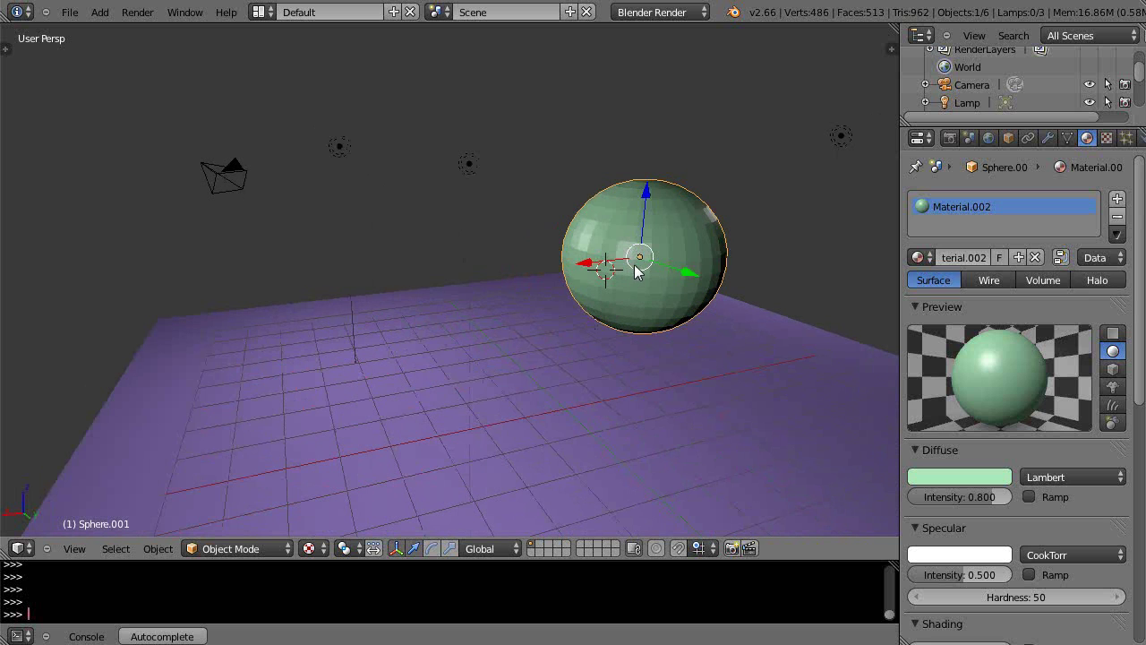
Step: Duplicate the sphere to its left and make the copy's material a single-user Material.006
key("shift+d")
left_click(407, 296)
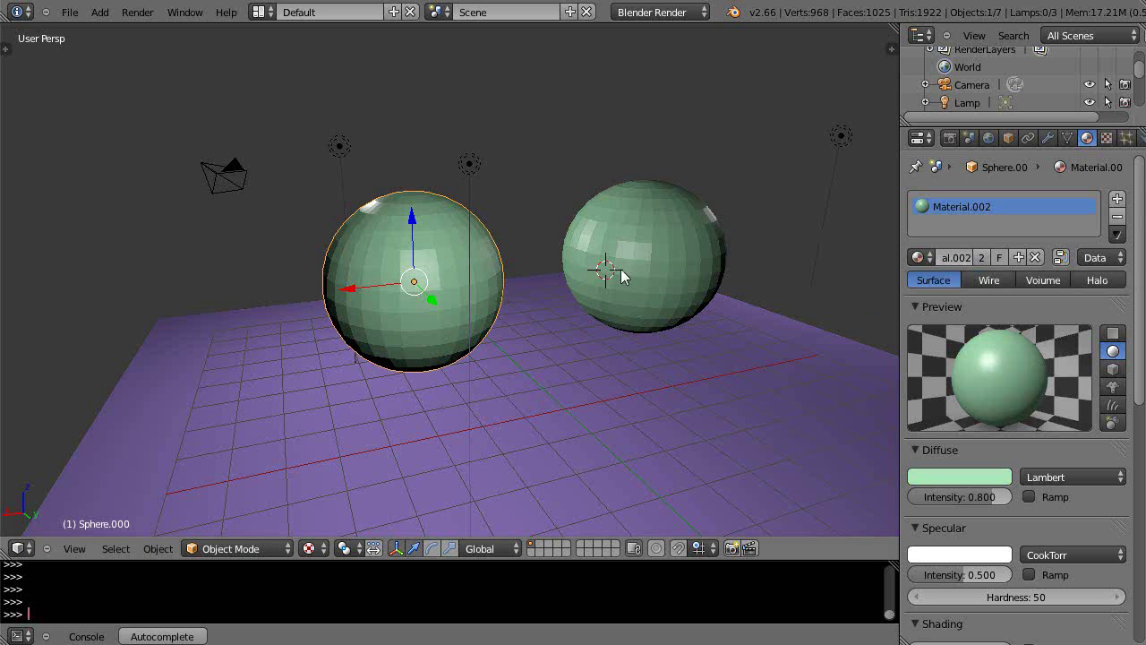
left_click(981, 258)
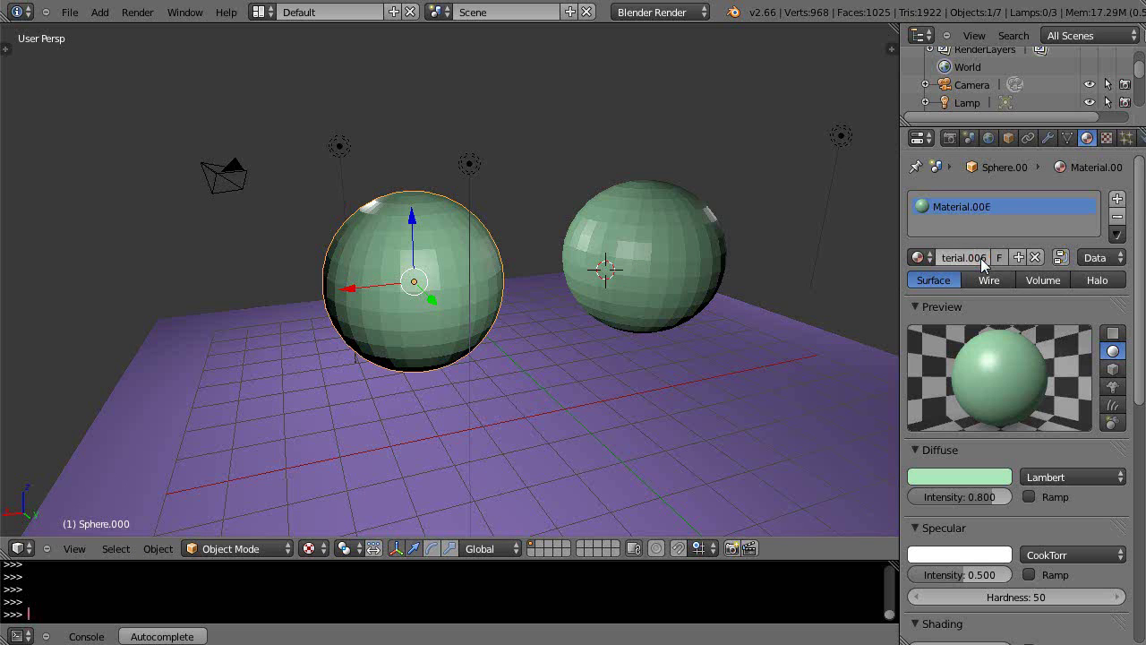
left_click(936, 475)
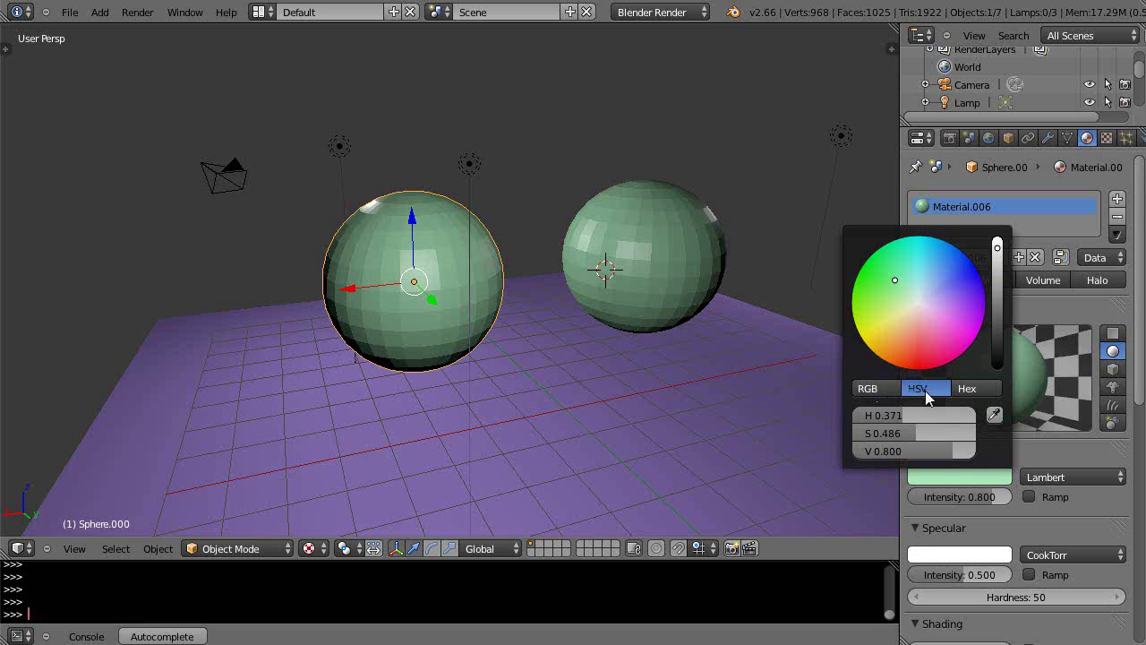
Step: Switch the diffuse picker to RGB and try different colours, ending on a green
left_click(863, 388)
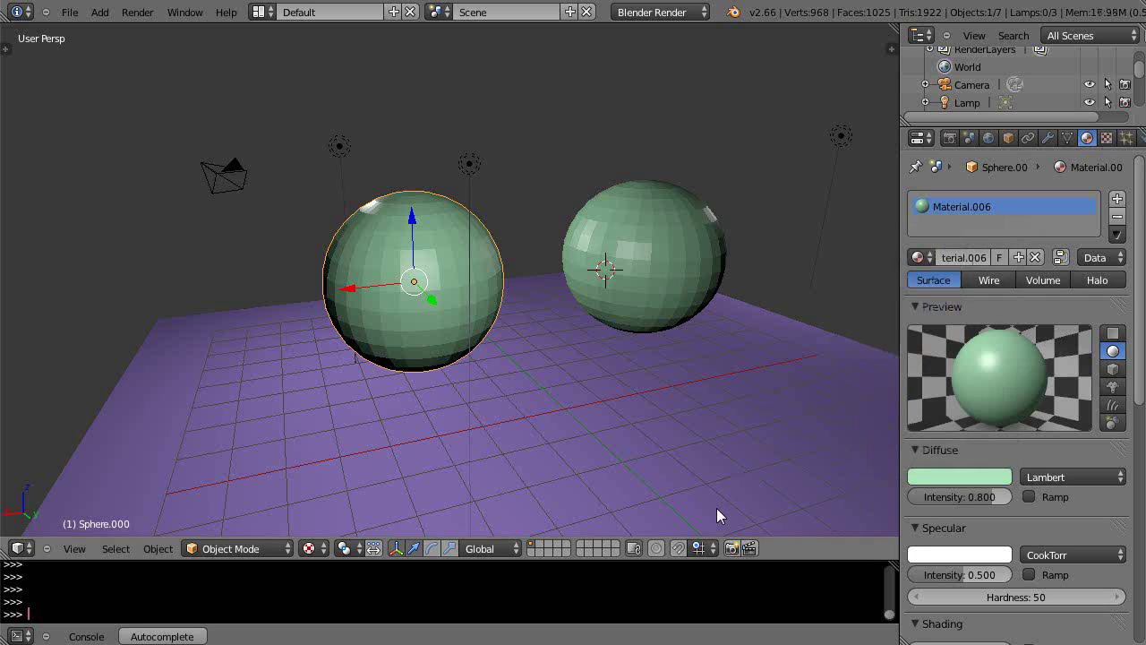
left_click(947, 477)
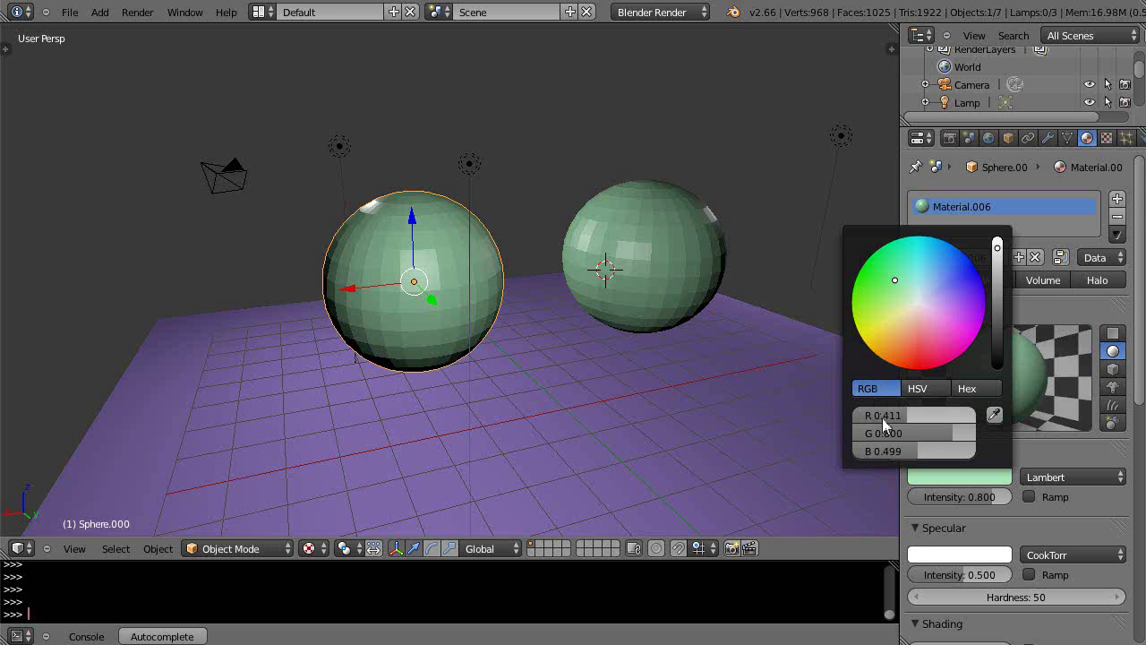
left_click_drag(894, 416, 943, 414)
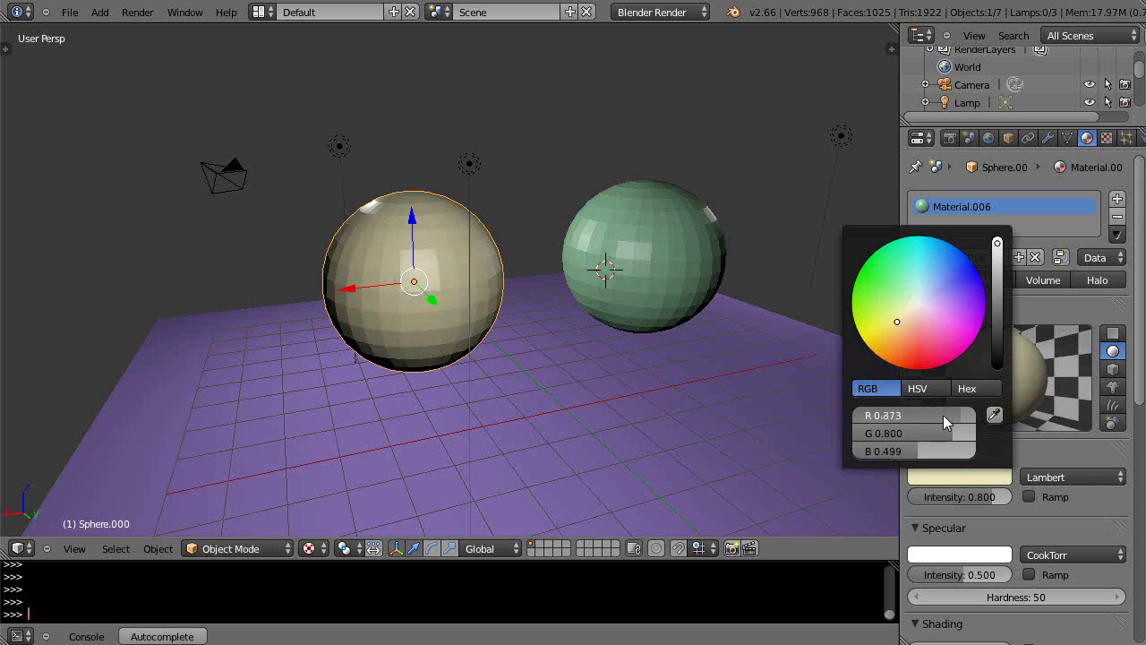
left_click(889, 322)
left_click_drag(903, 341, 893, 298)
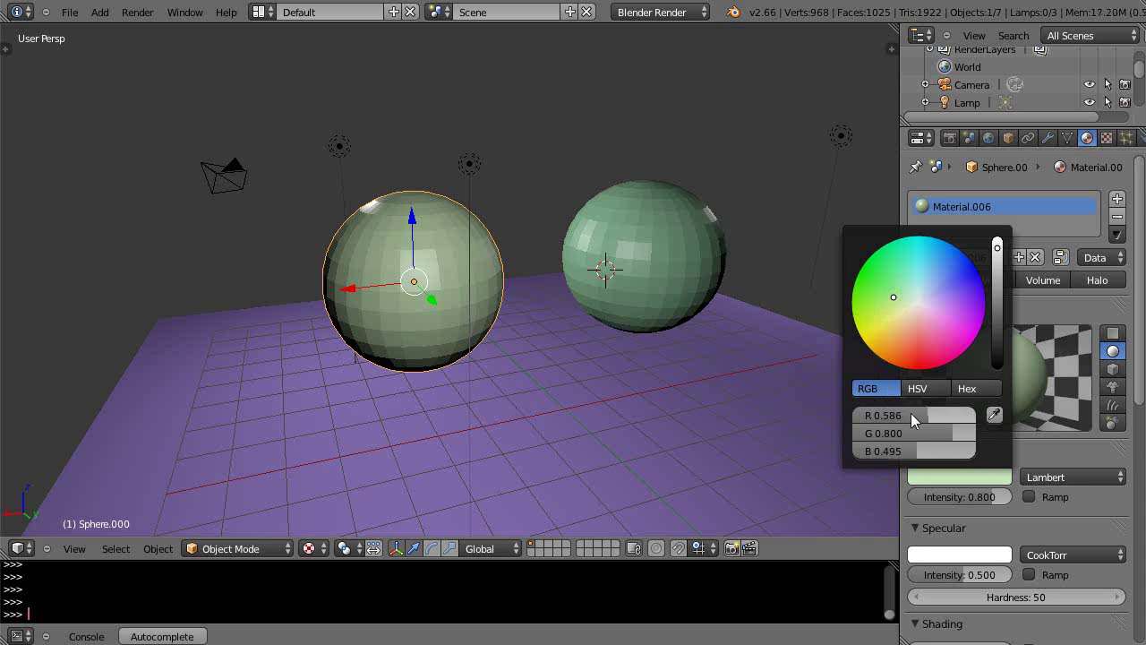
Step: Enter diffuse values B 0, R 1 and G 0.5 to turn the sphere orange
left_click(910, 449)
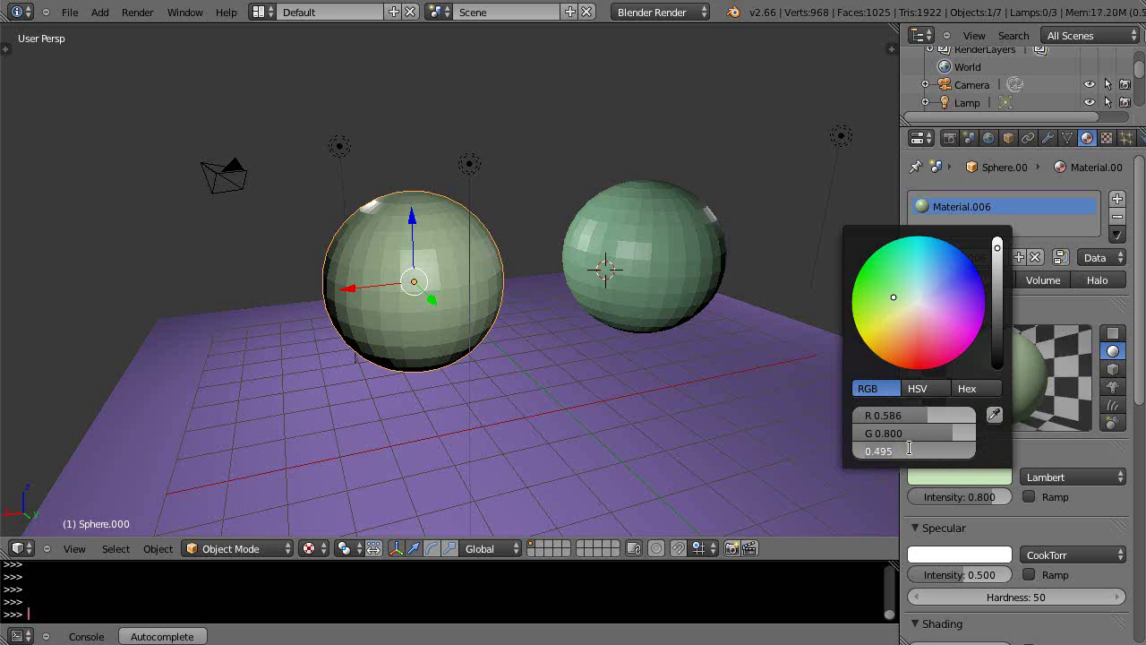
type("0")
key("Return")
left_click(898, 415)
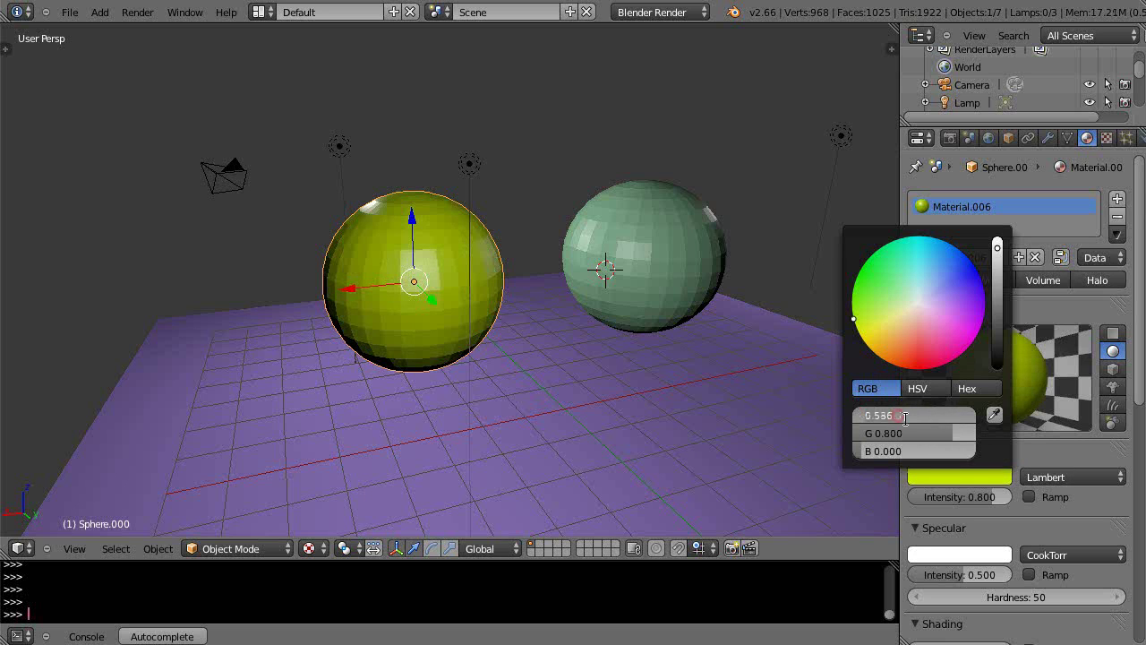
type("0.586")
key("BackSpace")
key("BackSpace")
key("BackSpace")
key("BackSpace")
key("BackSpace")
type("1")
key("Return")
left_click(906, 433)
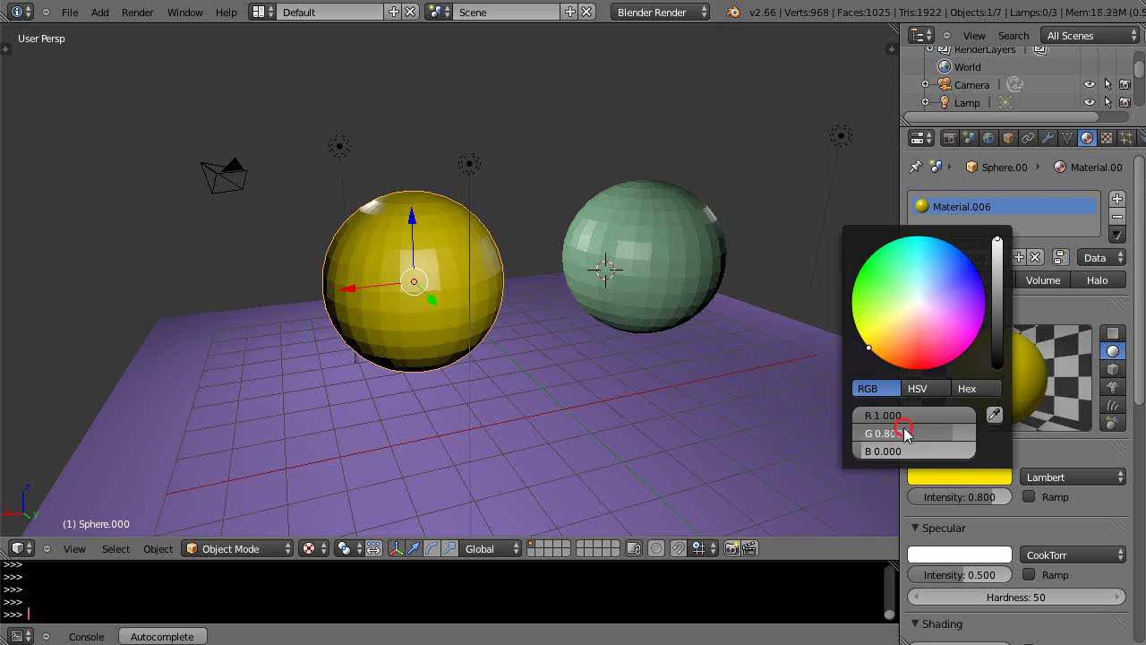
key("BackSpace")
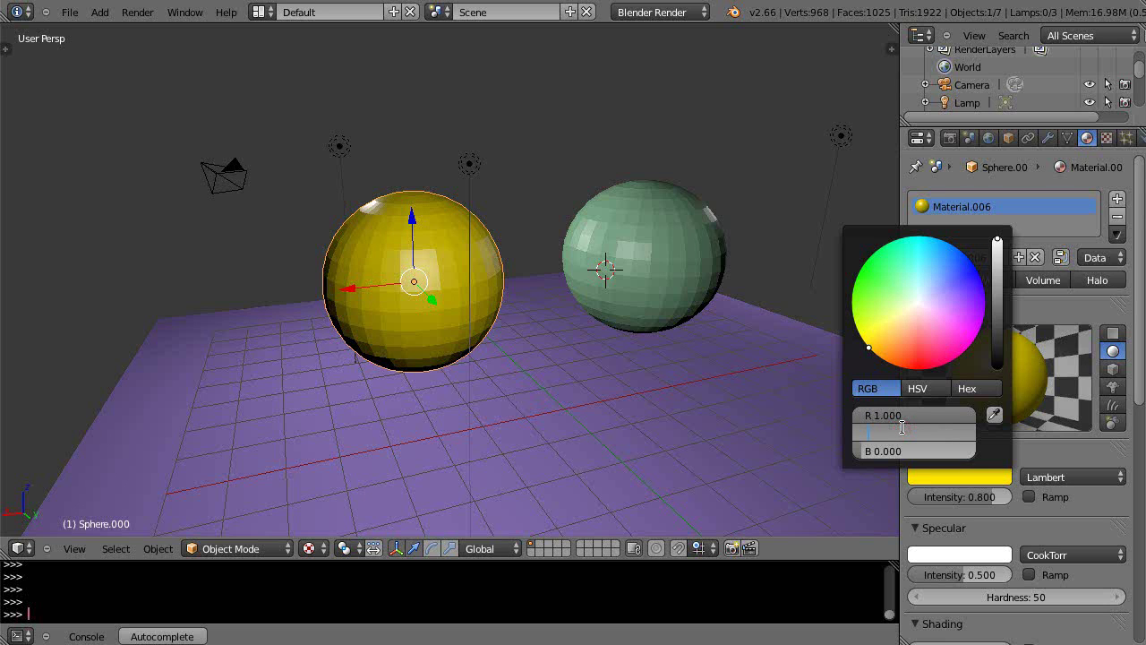
type(".5")
key("Return")
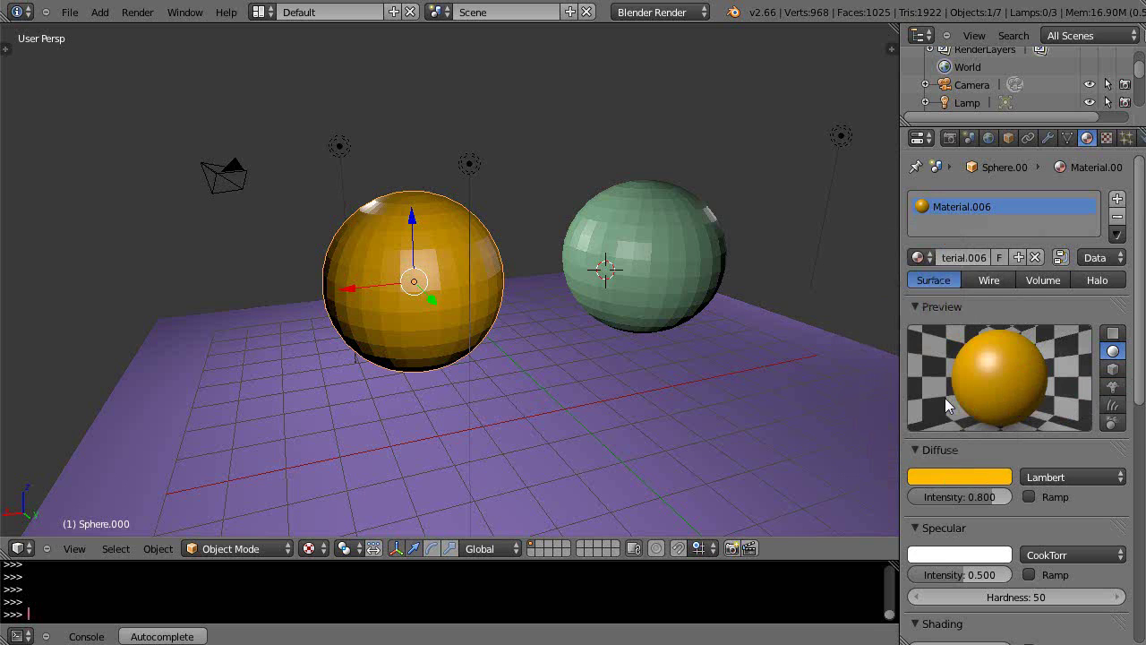
left_click(928, 479)
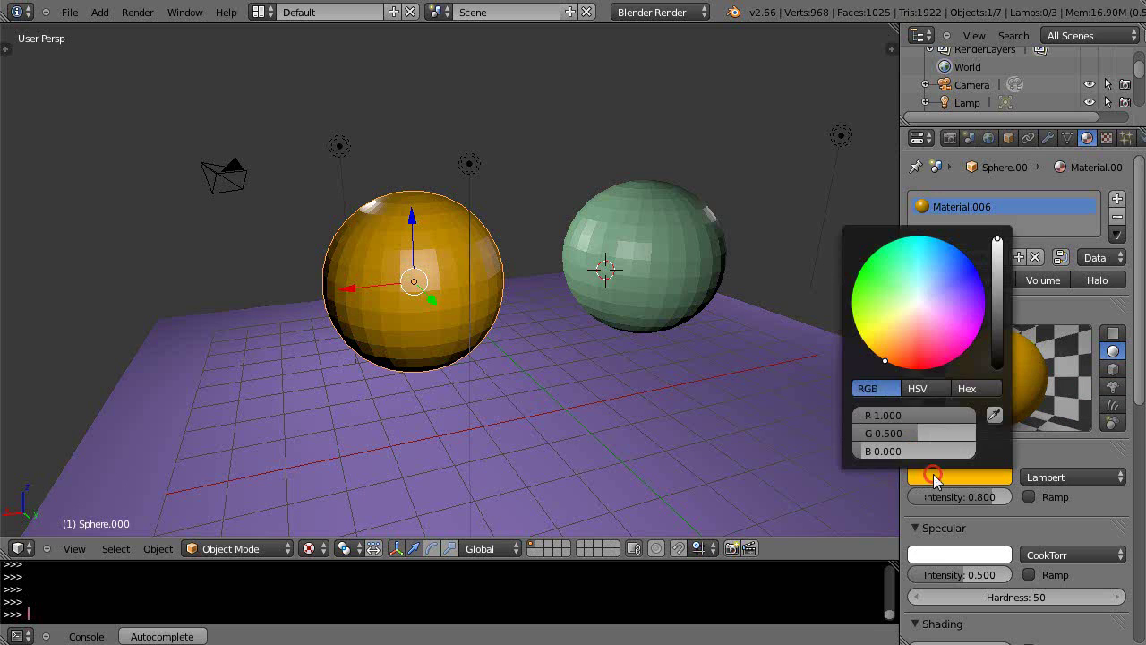
left_click(970, 387)
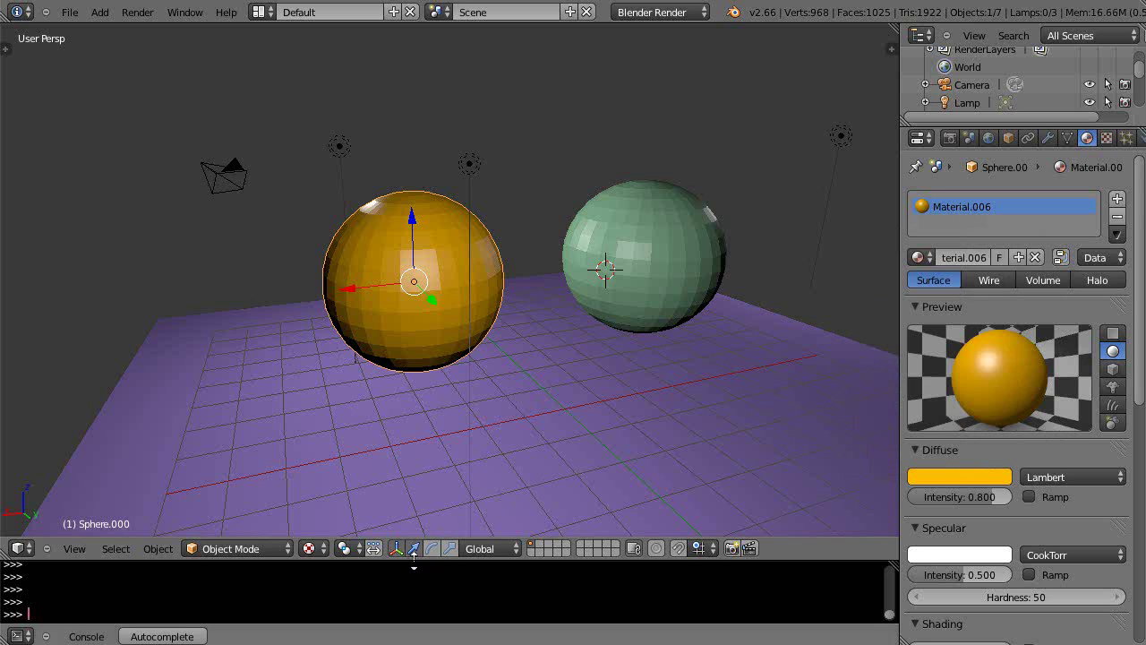
left_click_drag(413, 560, 416, 539)
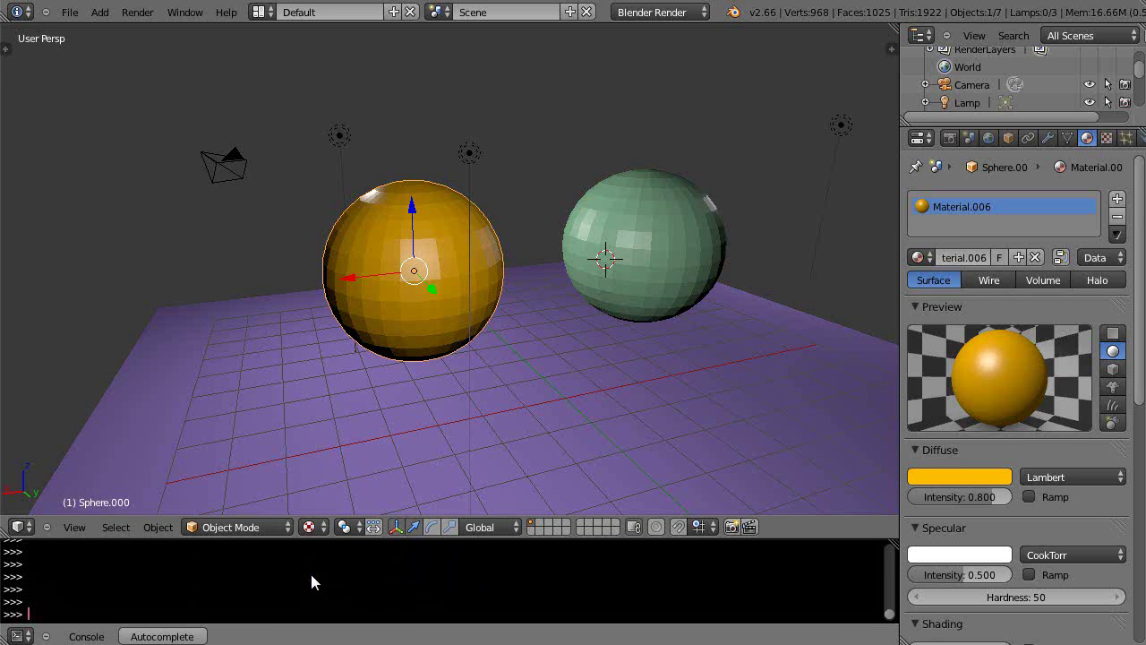
Step: Evaluate int(0xbc) in the Python console, then set the diffuse green channel to 0.5
type("int(0xbc)")
key("Return")
left_click(967, 473)
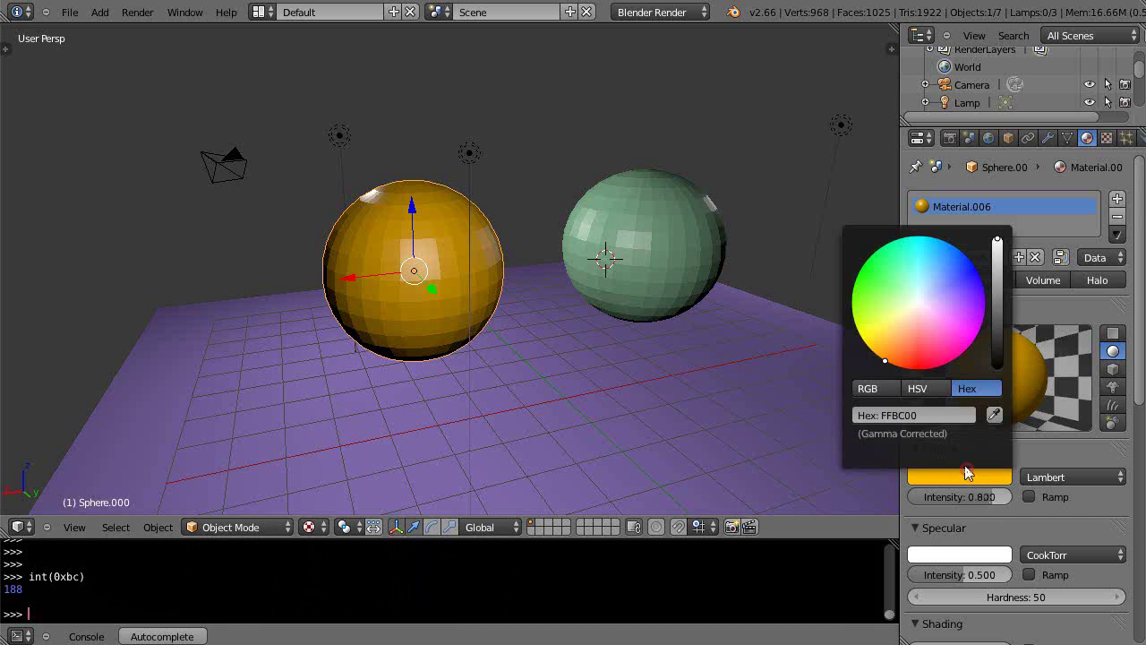
left_click(885, 392)
left_click(886, 433)
type("0.5")
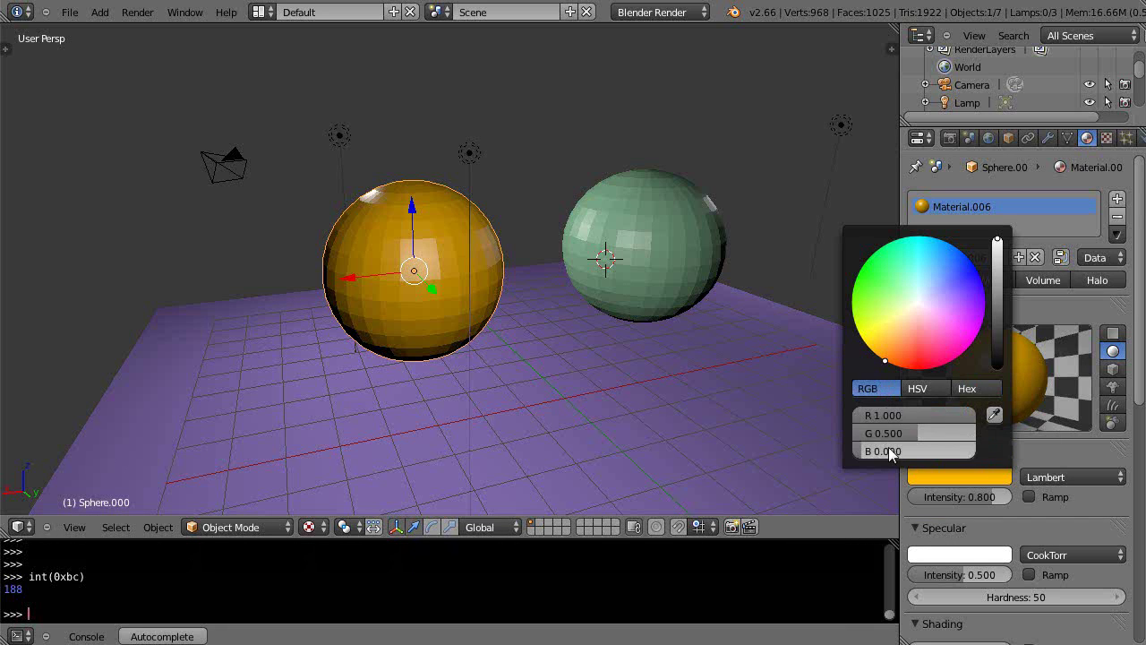
key("Return")
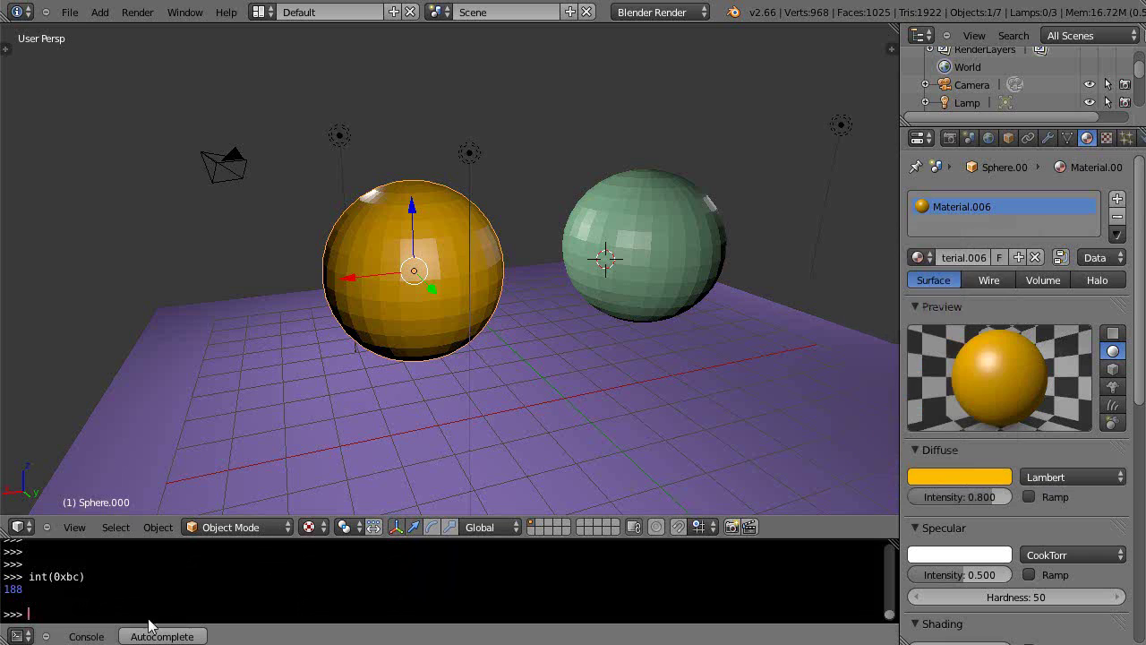
Step: Run hex(128) in the Python console, confirming it returns '0x80'
left_click(94, 605)
type("hex(128)")
key("Return")
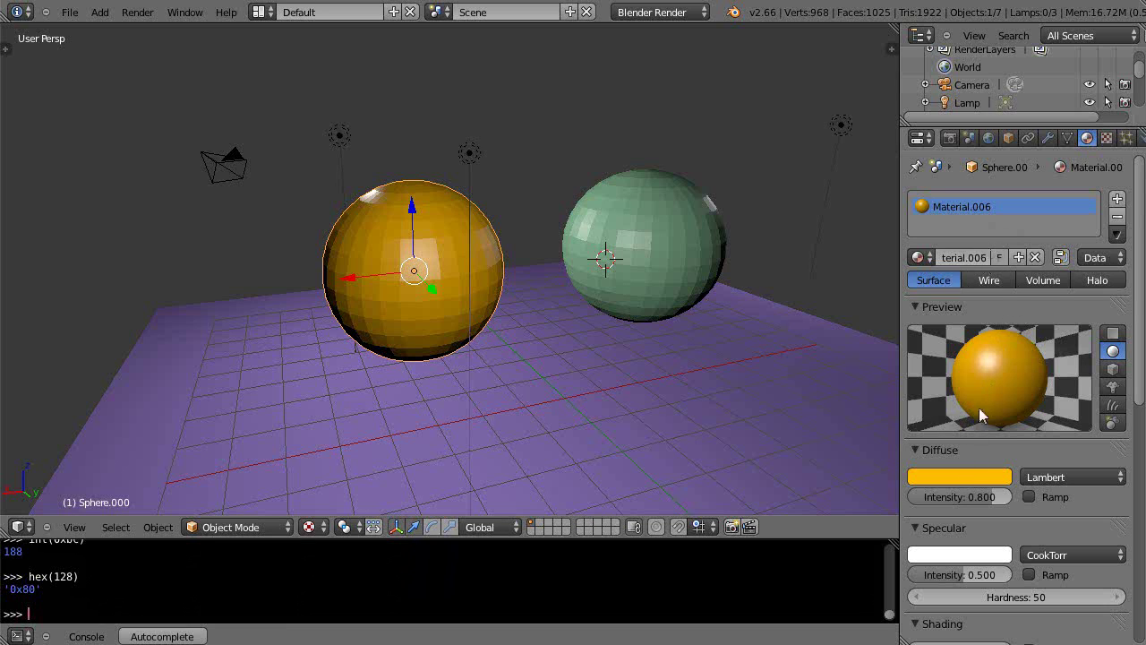
left_click(976, 477)
Step: Set the diffuse colour's hex code to FF8000
left_click(977, 388)
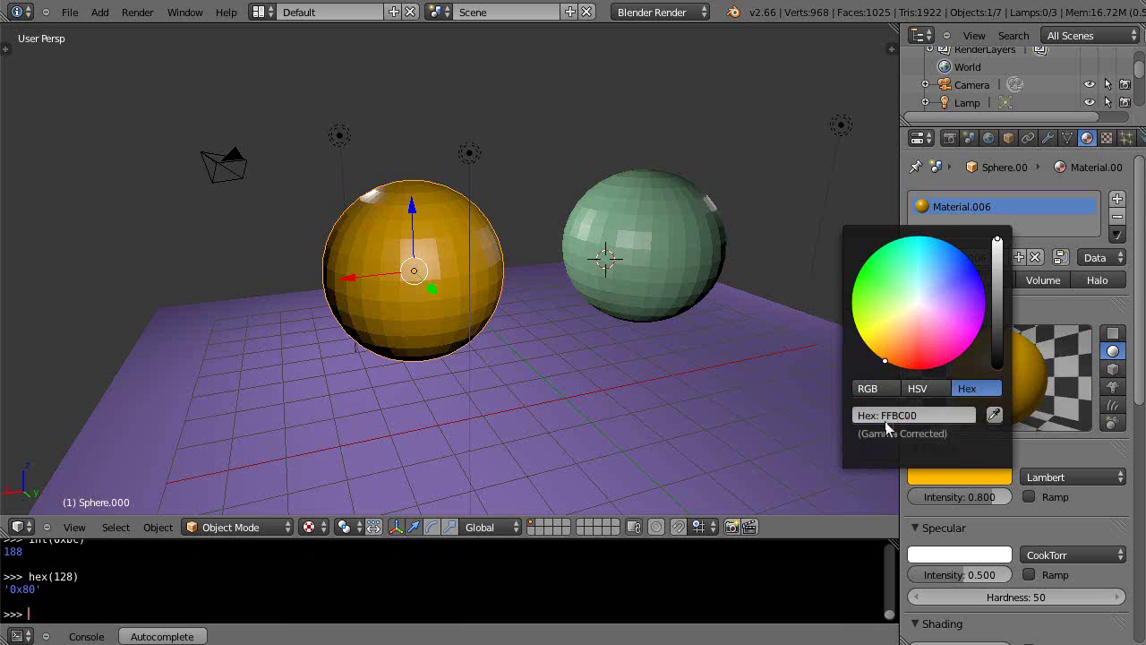
left_click(972, 417)
key("BackSpace")
type("ff80")
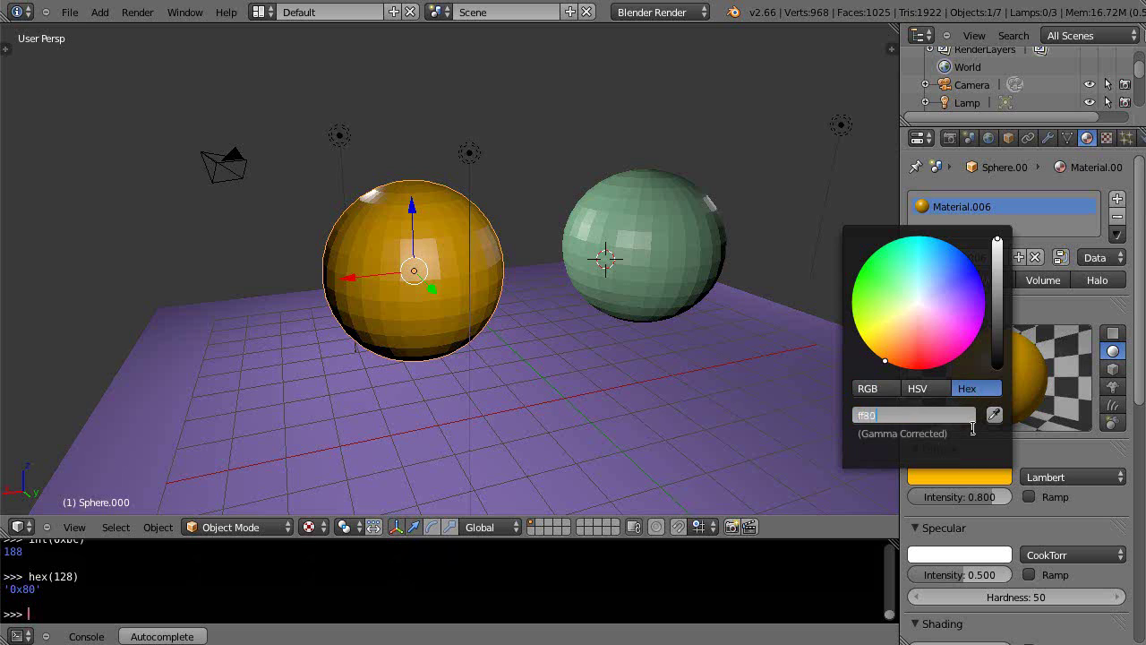
type("00")
key("Return")
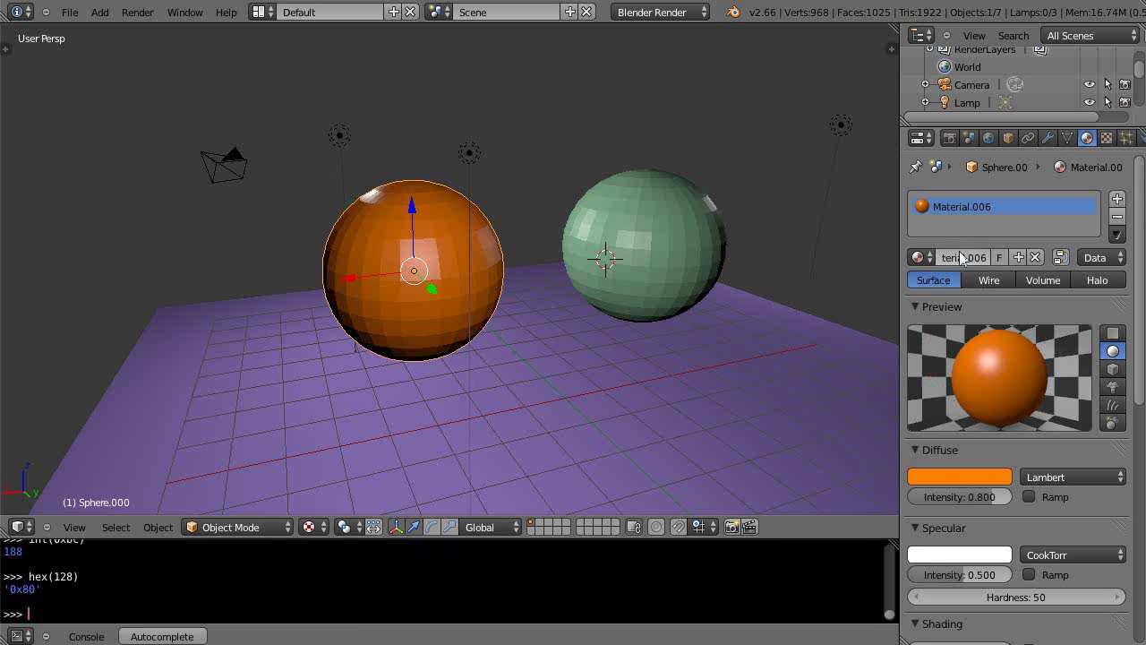
Step: Check the new colour's RGB values (1.000, 0.216, 0.000) and its hex code
left_click(972, 472)
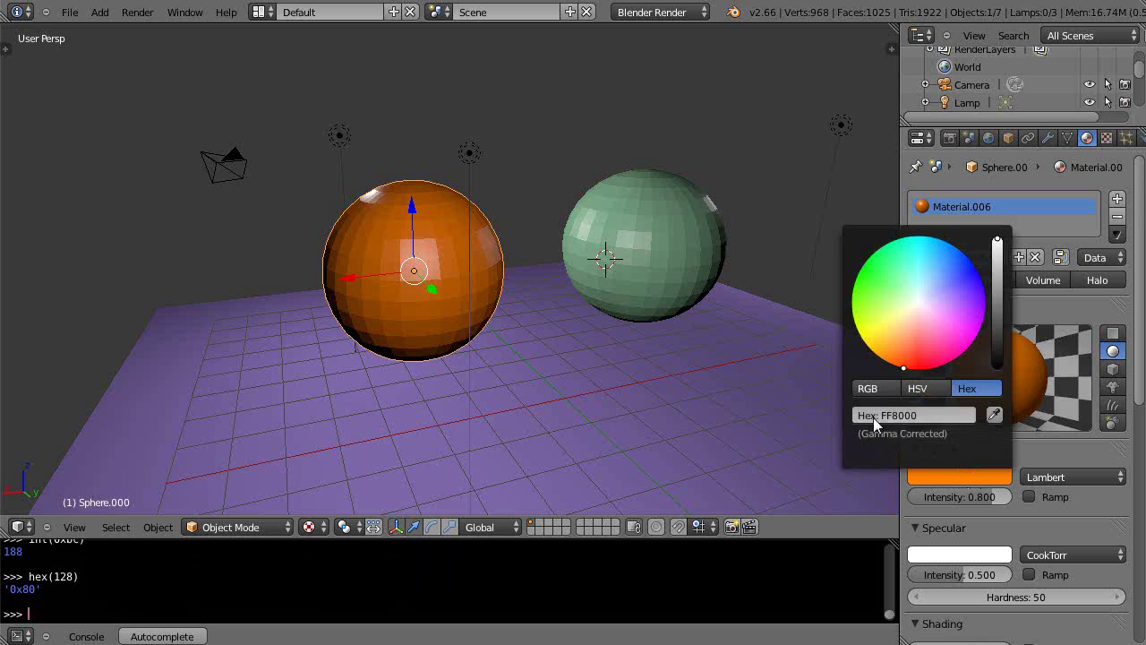
left_click(877, 388)
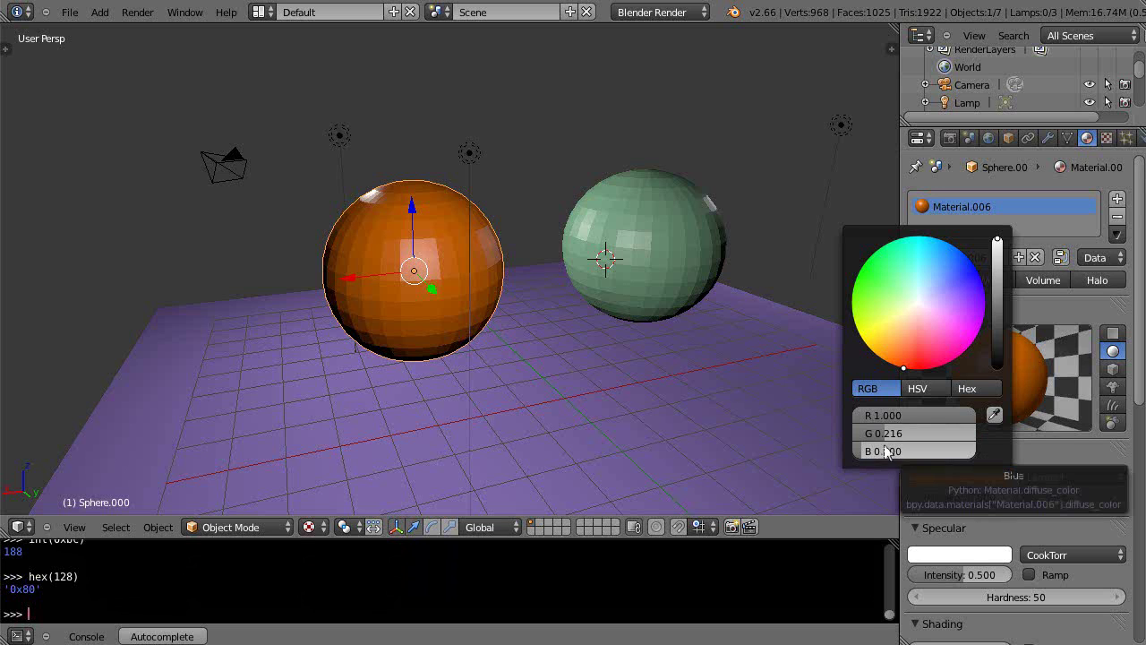
left_click(971, 389)
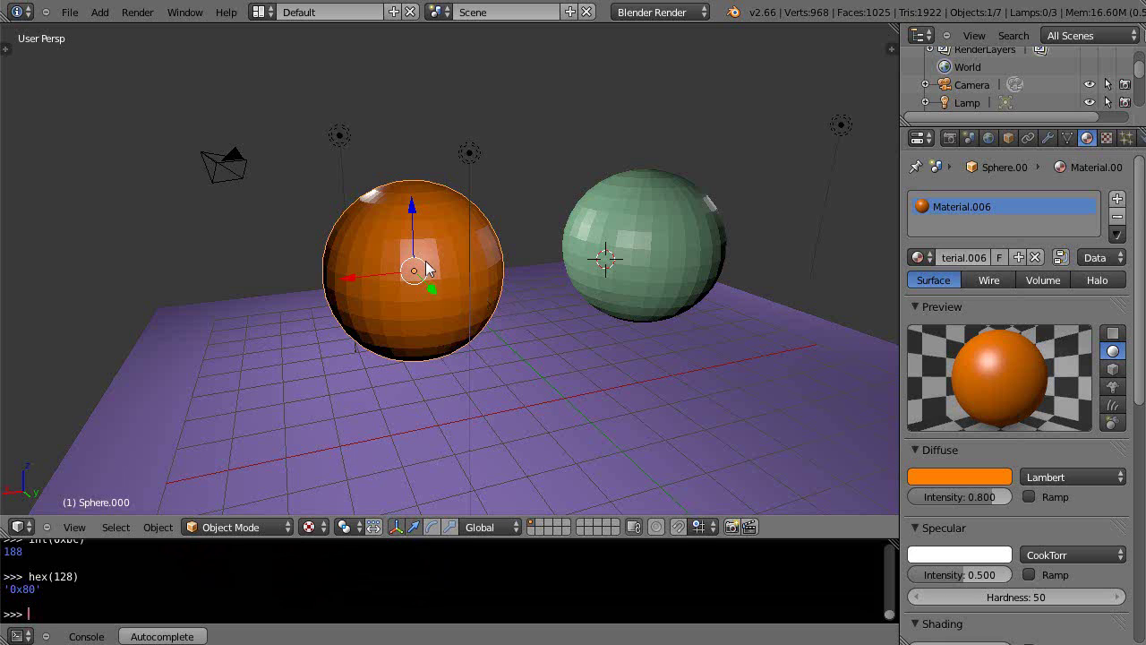
Step: Duplicate the orange sphere along the X axis and place the copy left of the original
key("shift+d")
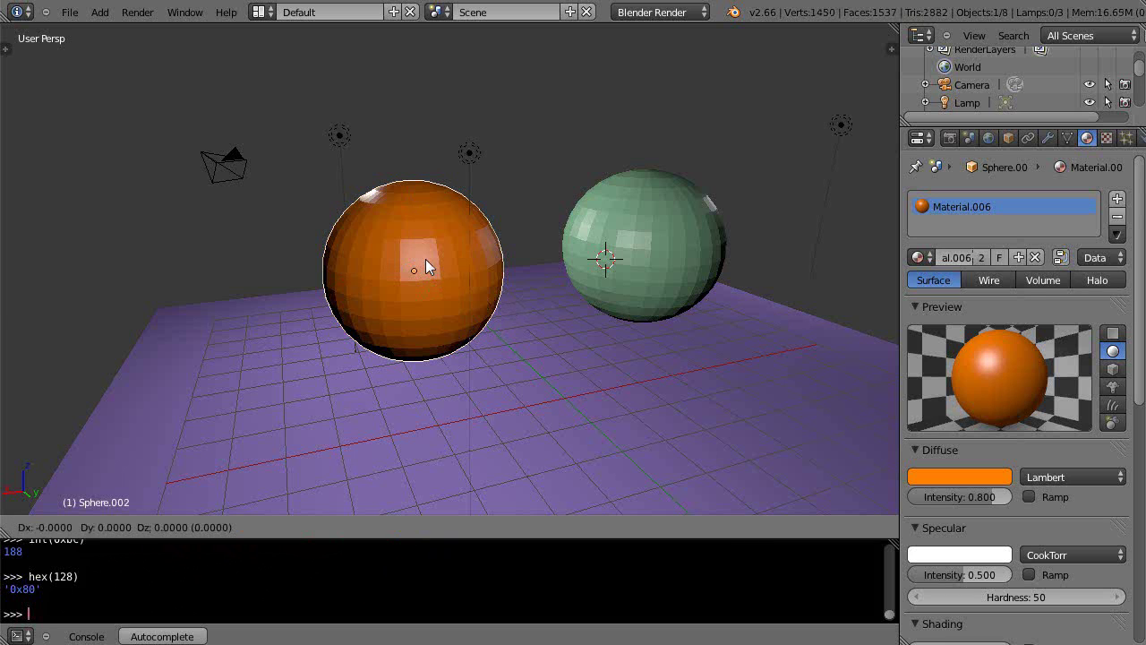
key("x")
left_click(179, 288)
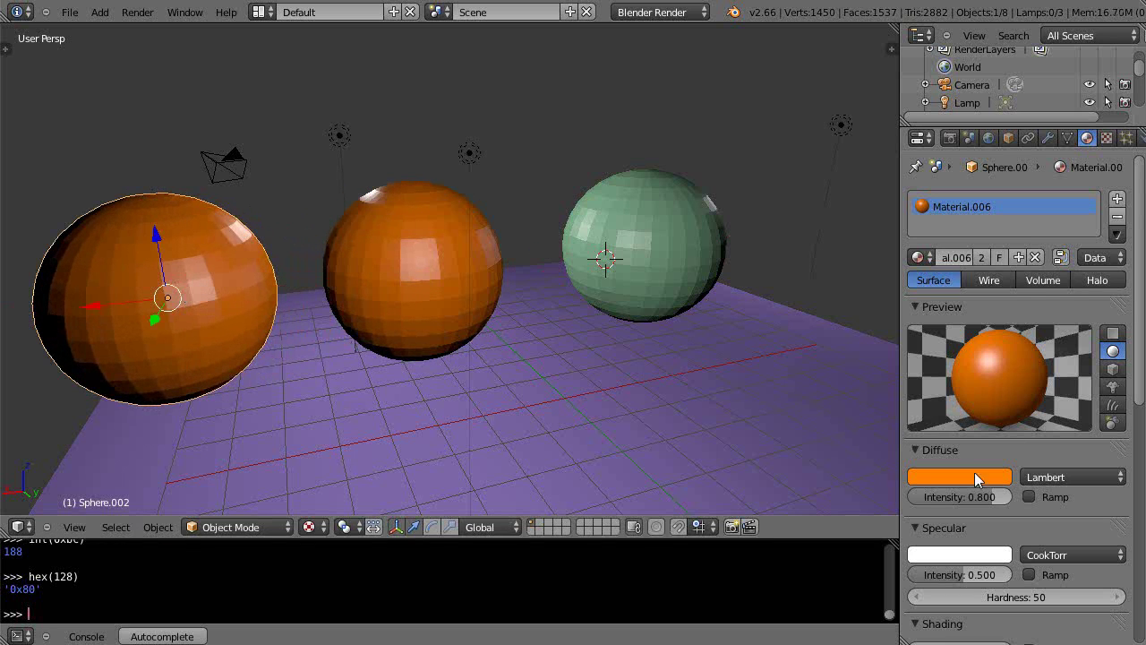
scroll(322, 350, "down", 3)
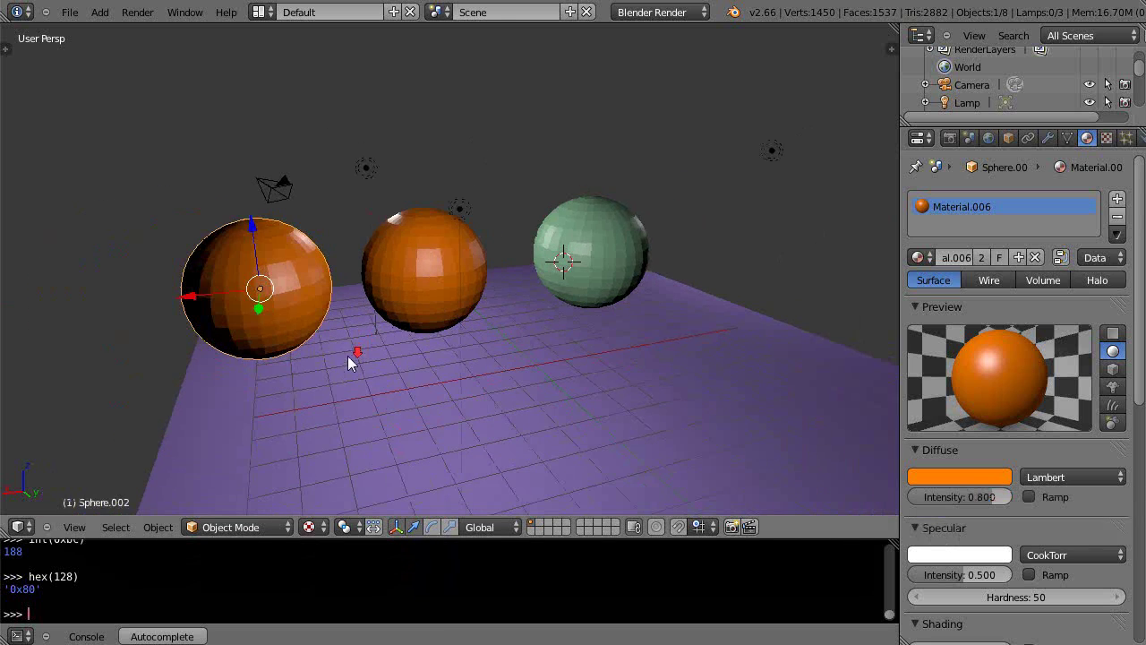
left_click(946, 481)
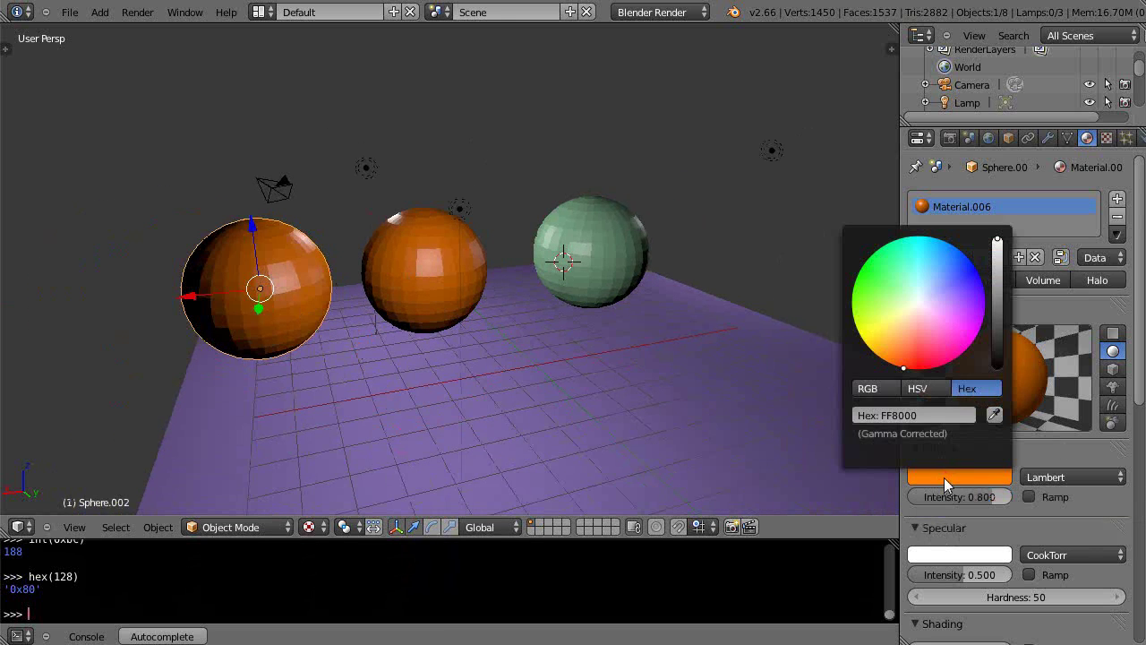
left_click(926, 388)
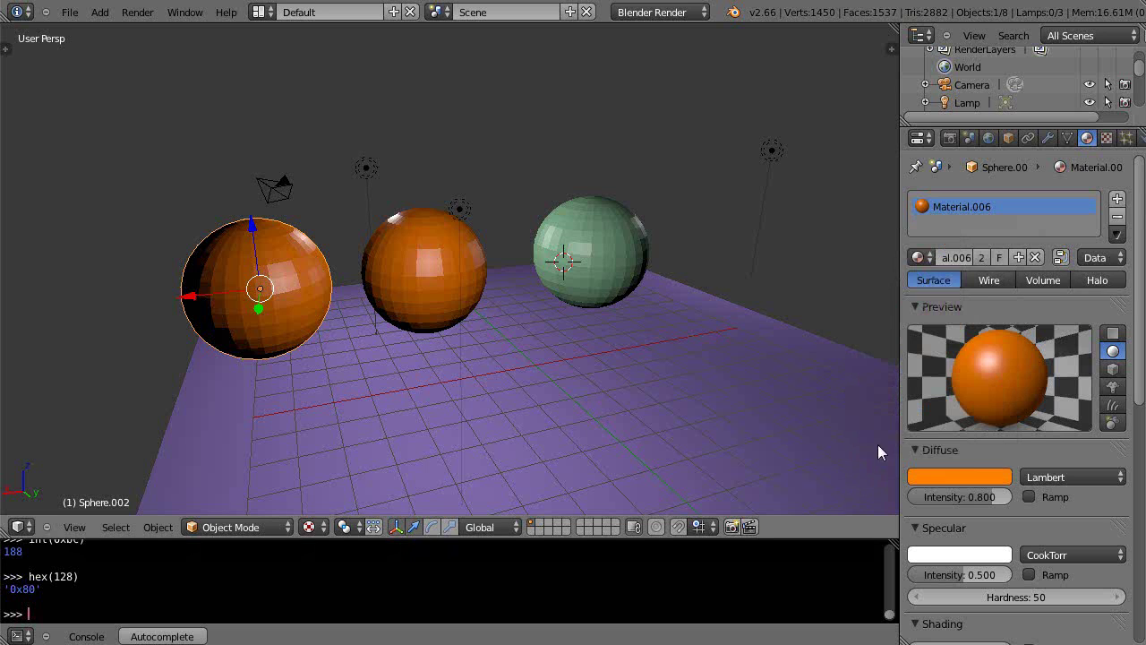
left_click(979, 480)
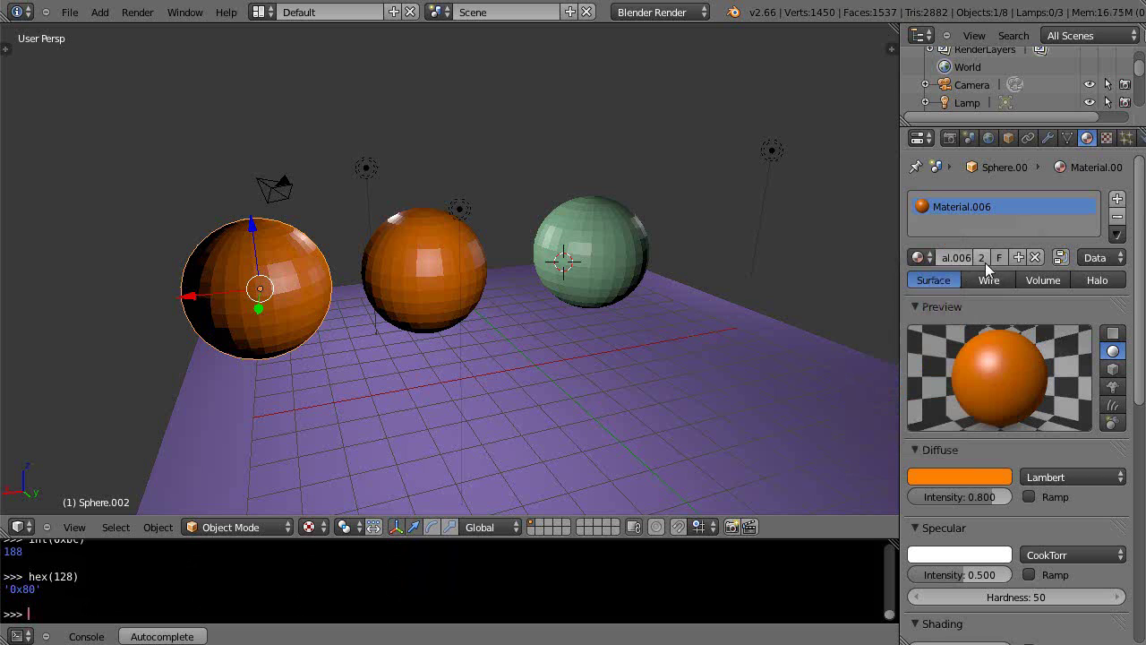
Step: Give the copy its own Material.007 and lower saturation to a paler orange, hex FF965F
left_click(981, 258)
left_click(948, 478)
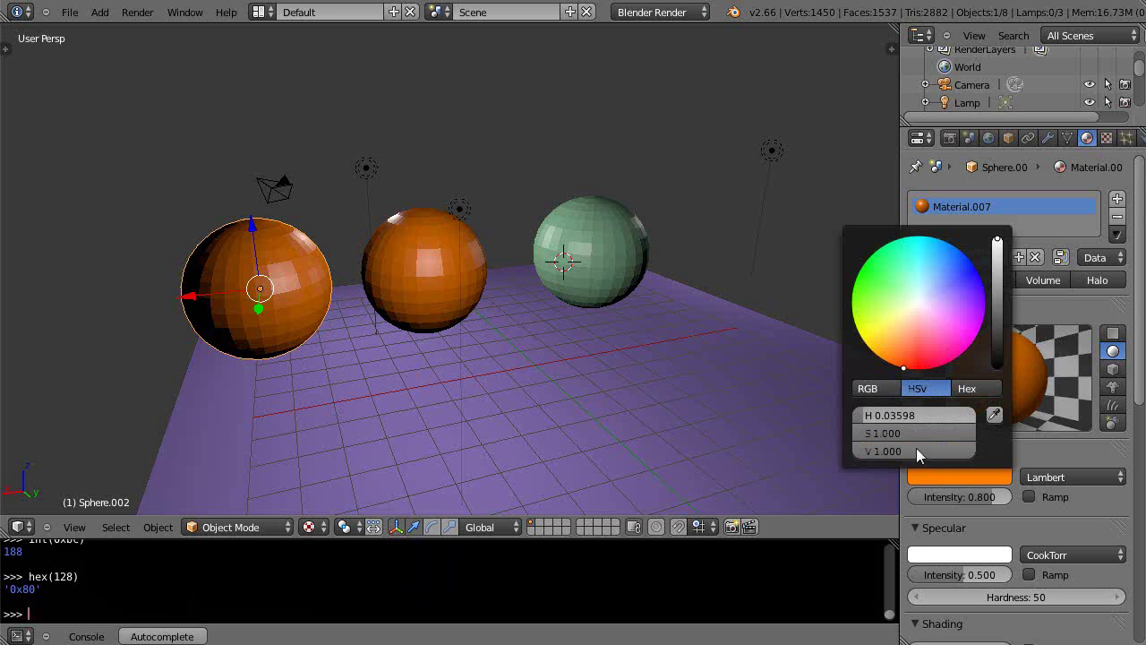
left_click_drag(914, 433, 847, 441)
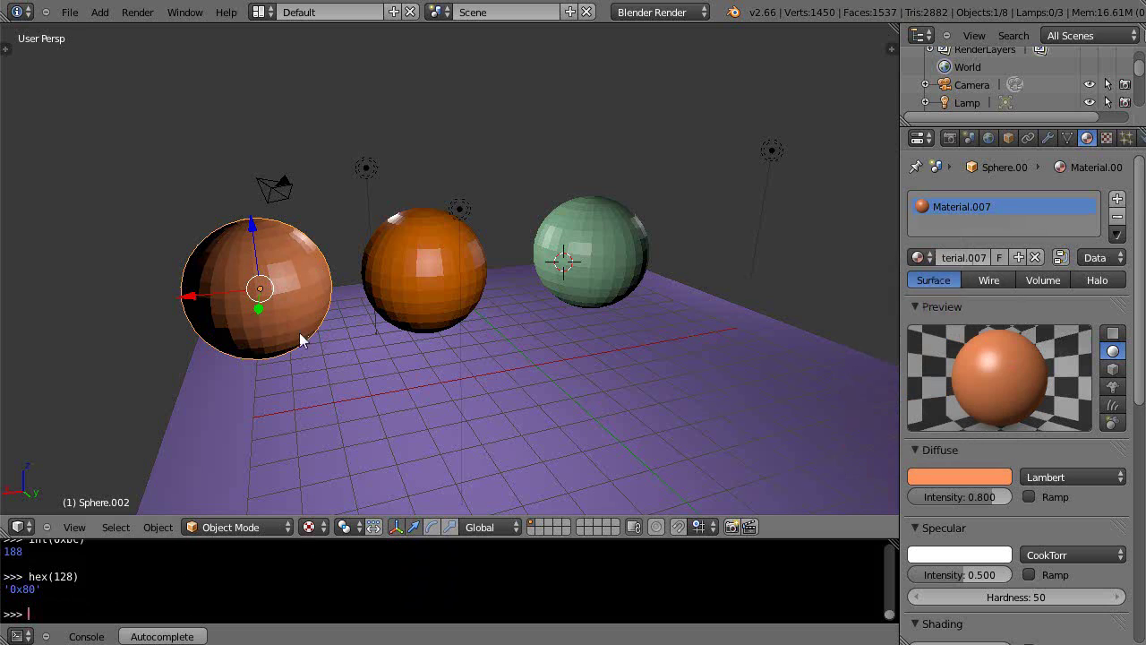
left_click(970, 474)
left_click(967, 388)
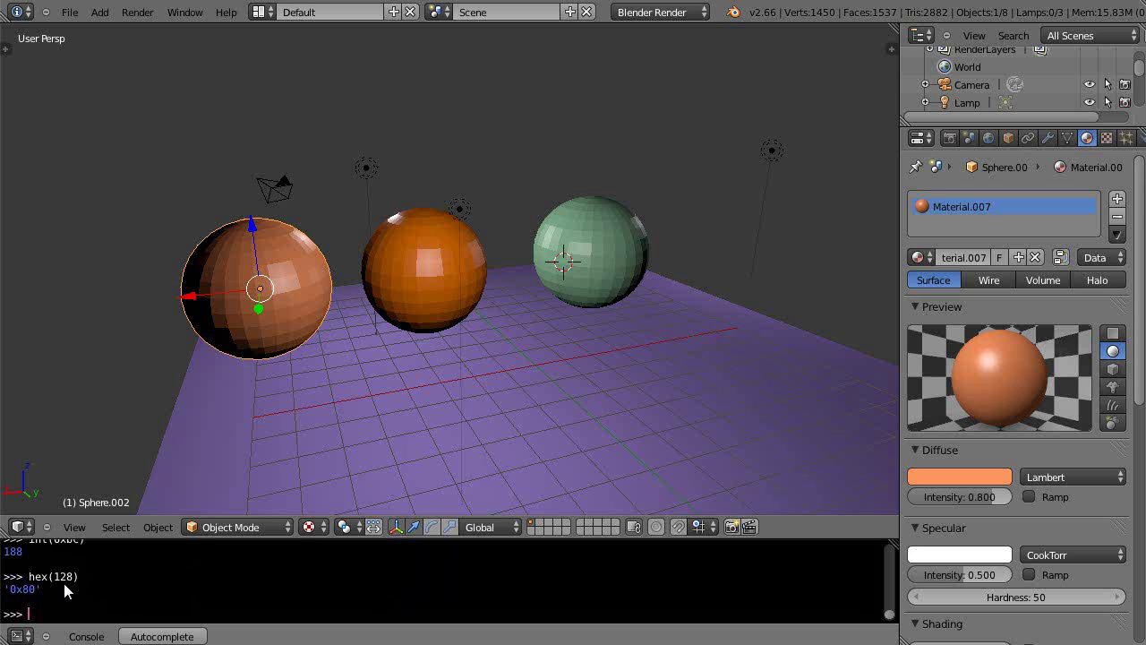
Step: Switch the diffuse picker to RGB and pick a blue in the colour wheel
left_click(938, 478)
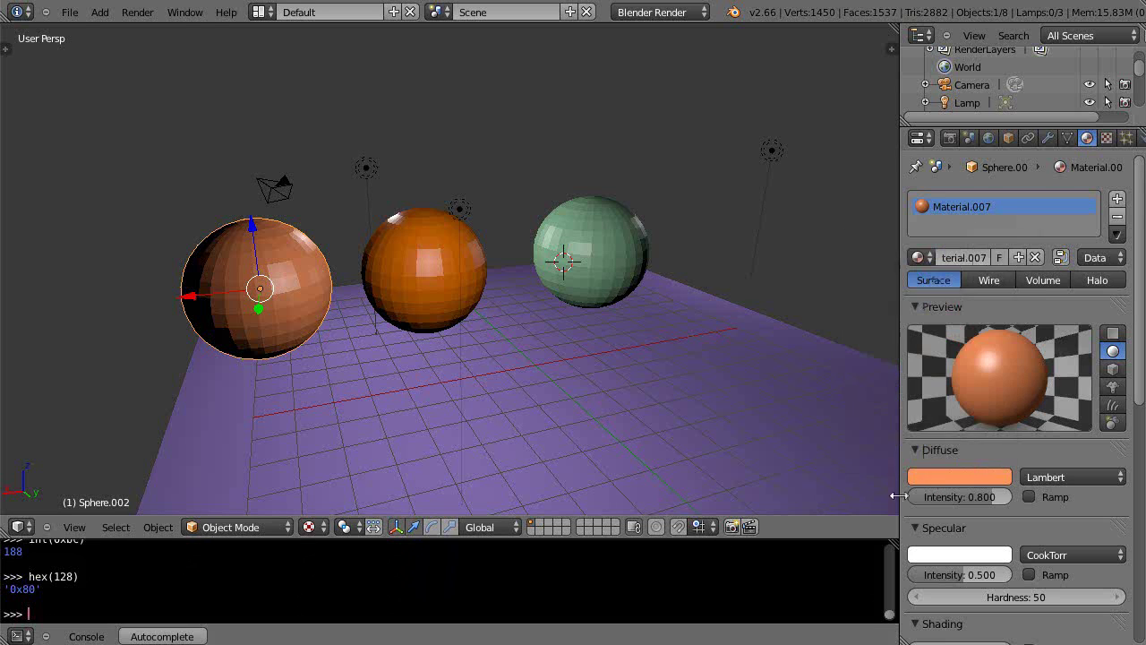
left_click(962, 476)
left_click(880, 389)
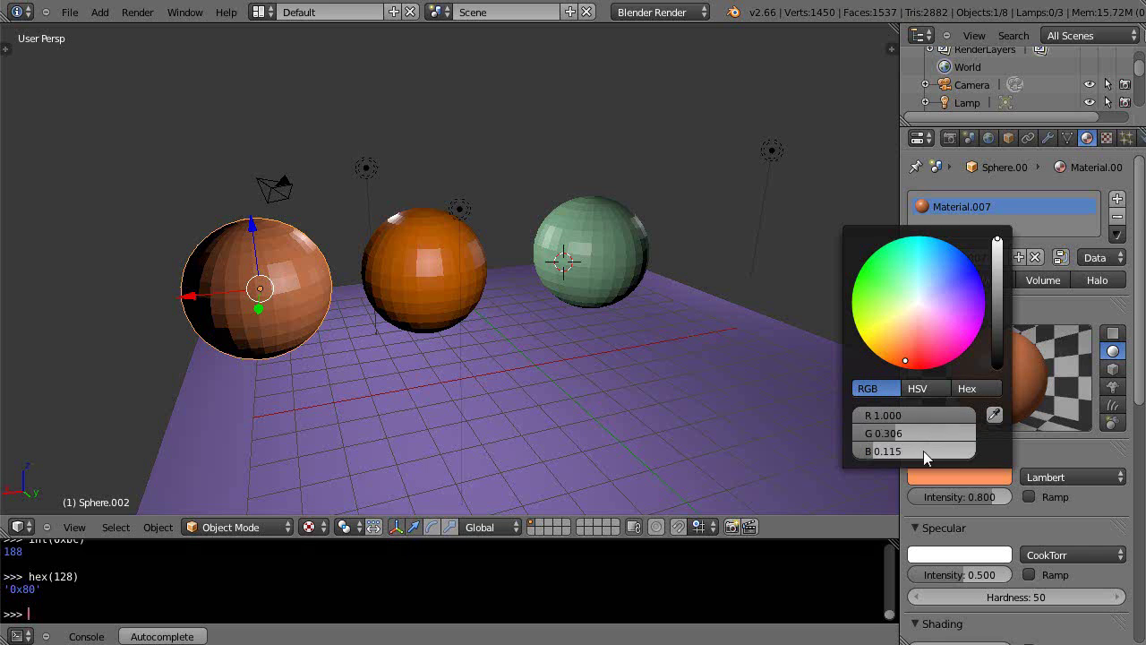
left_click_drag(946, 296, 1006, 265)
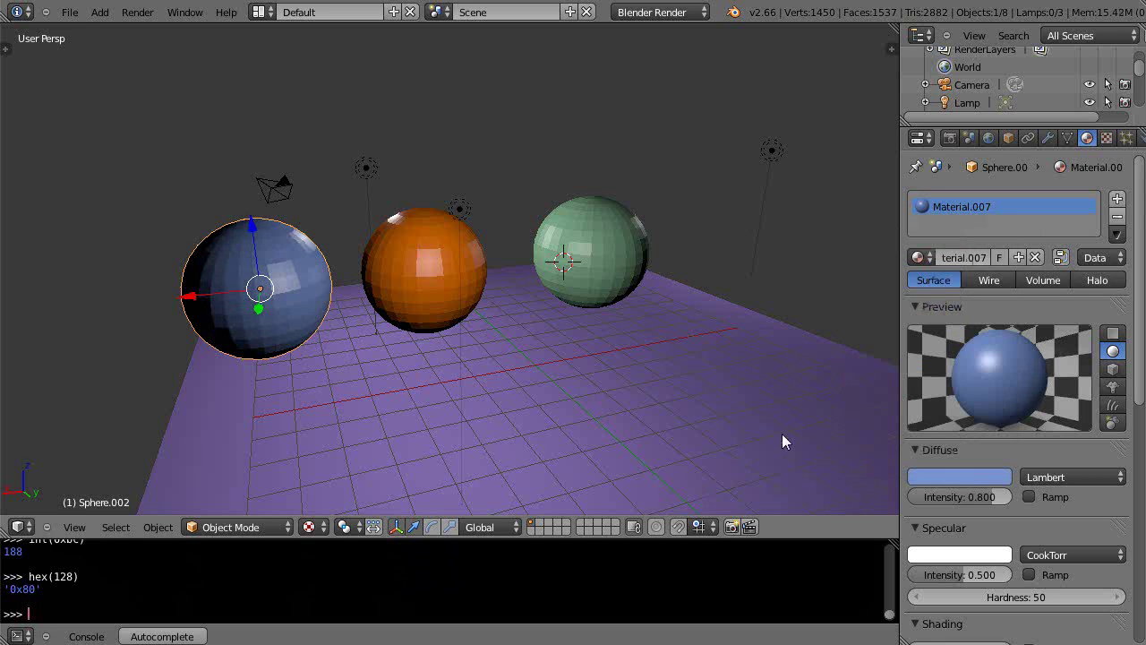